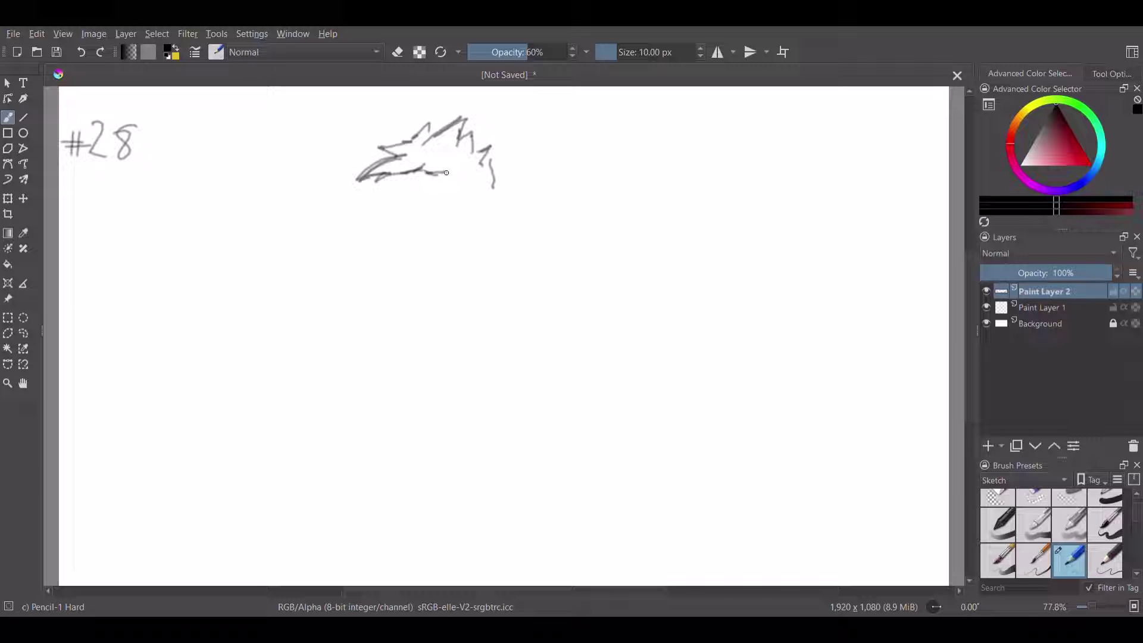
Finish the lower edge of the character's fringe and sketch a long jagged lock of hair hanging beside the face.
left_click_drag(439, 174, 463, 170)
mouse_move(460, 171)
left_mouse_down()
mouse_move(472, 178)
mouse_move(460, 240)
left_mouse_up()
mouse_move(467, 240)
left_mouse_down()
mouse_move(471, 265)
mouse_move(503, 269)
mouse_move(485, 252)
mouse_move(496, 247)
mouse_move(466, 173)
left_mouse_up()
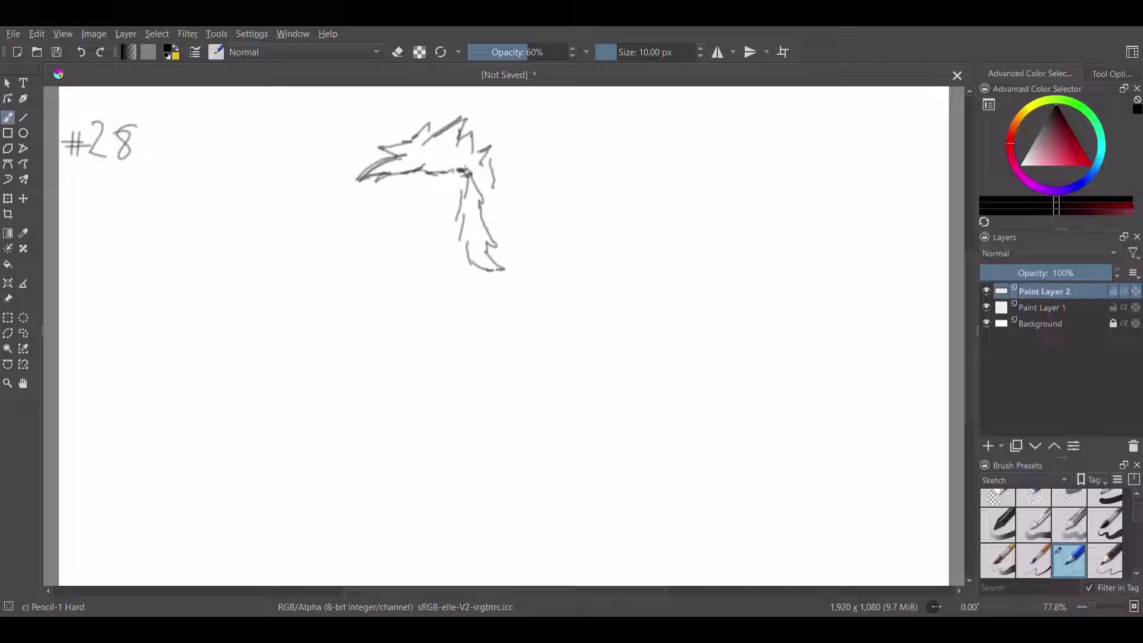
Sketch the face outline with a pointed chin under the fringe, adding narrow eyes, a small nose and a smirking mouth.
mouse_move(390, 174)
left_mouse_down()
mouse_move(375, 184)
mouse_move(386, 179)
mouse_move(387, 198)
mouse_move(393, 190)
mouse_move(381, 210)
mouse_move(405, 239)
mouse_move(467, 200)
left_mouse_up()
left_click_drag(427, 235, 442, 223)
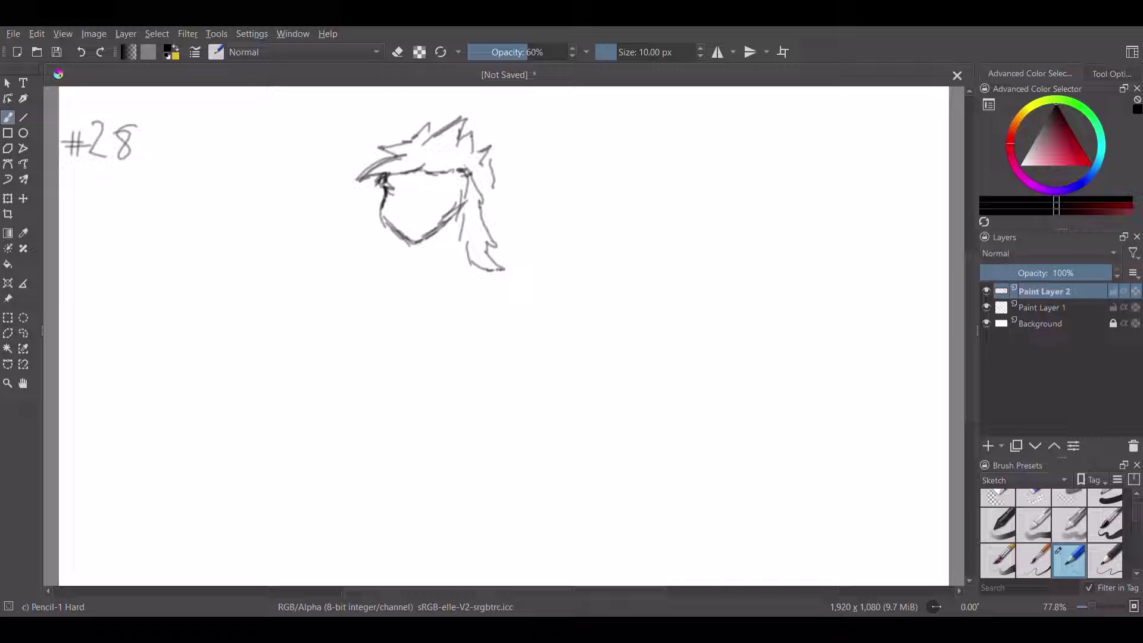
mouse_move(446, 176)
left_mouse_down()
mouse_move(461, 170)
mouse_move(459, 201)
left_mouse_up()
mouse_move(412, 186)
left_mouse_down()
mouse_move(443, 175)
mouse_move(433, 191)
mouse_move(440, 182)
mouse_move(396, 192)
mouse_move(391, 208)
mouse_move(426, 210)
mouse_move(399, 203)
left_mouse_up()
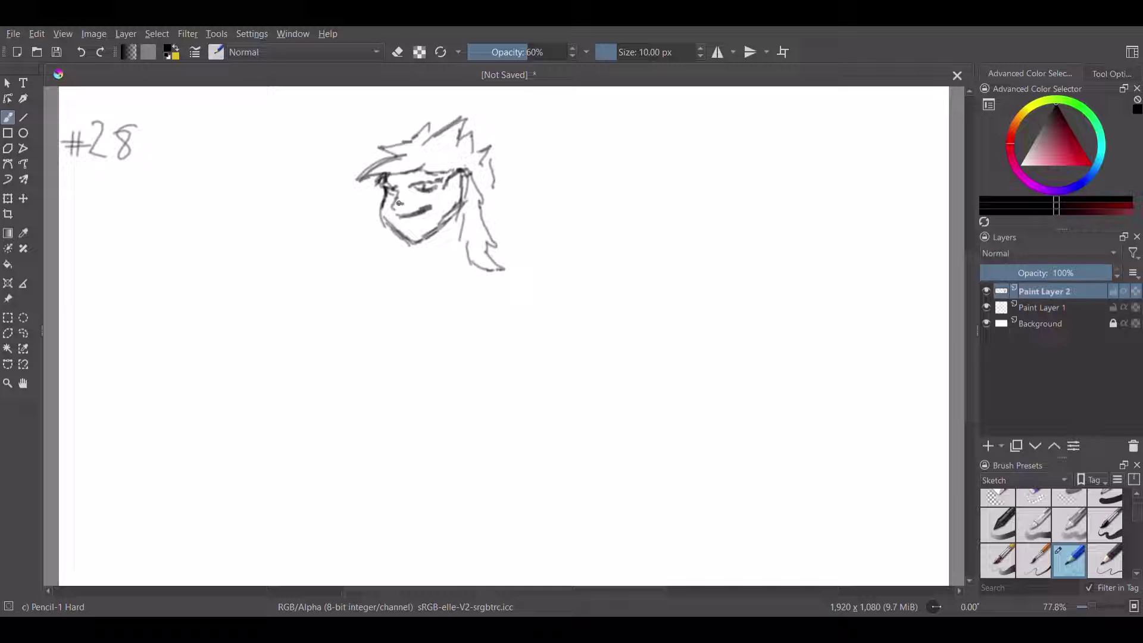
Sketch the neck with a banded collar and extend the long spiky hair flowing out behind the head.
left_click_drag(439, 237, 437, 260)
mouse_move(463, 213)
left_mouse_down()
mouse_move(460, 234)
mouse_move(423, 255)
mouse_move(434, 255)
left_mouse_up()
mouse_move(418, 254)
left_mouse_down()
mouse_move(461, 264)
mouse_move(441, 267)
mouse_move(468, 254)
left_mouse_up()
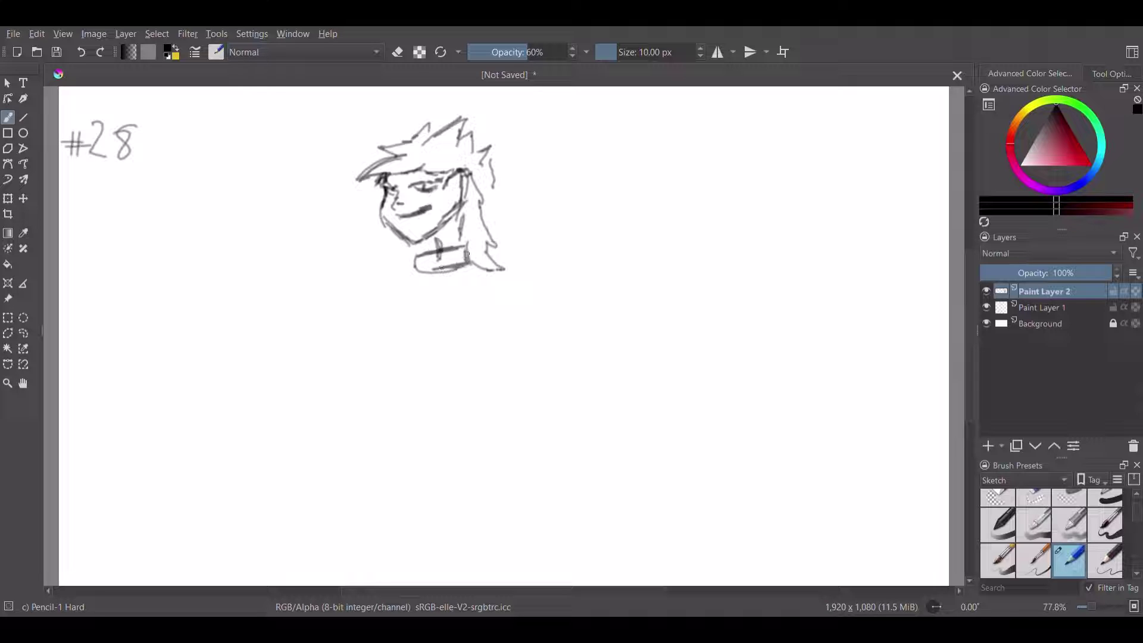
mouse_move(495, 185)
left_mouse_down()
mouse_move(504, 201)
mouse_move(522, 208)
mouse_move(527, 196)
mouse_move(577, 227)
mouse_move(536, 241)
mouse_move(547, 264)
mouse_move(556, 250)
mouse_move(505, 244)
mouse_move(568, 270)
mouse_move(547, 251)
left_mouse_up()
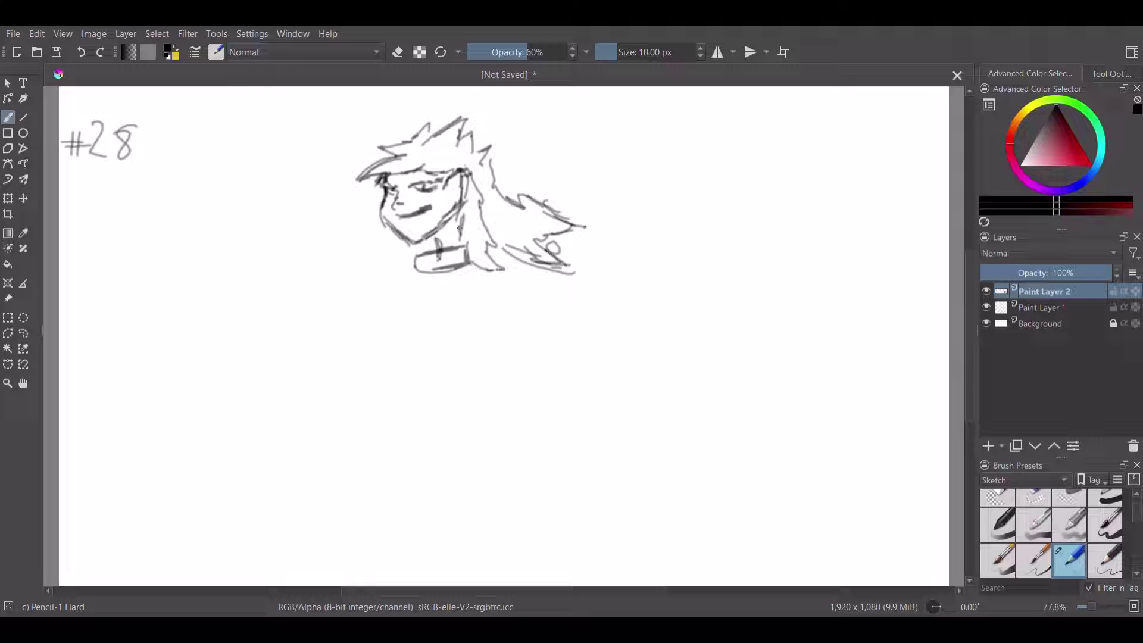
Draw a folded scarf below the collar with jagged, ragged edges spreading over the chest.
mouse_move(428, 272)
left_mouse_down()
mouse_move(412, 283)
mouse_move(425, 273)
mouse_move(407, 321)
mouse_move(479, 269)
mouse_move(432, 288)
left_mouse_up()
mouse_move(433, 288)
left_mouse_down()
mouse_move(449, 280)
mouse_move(424, 282)
left_mouse_up()
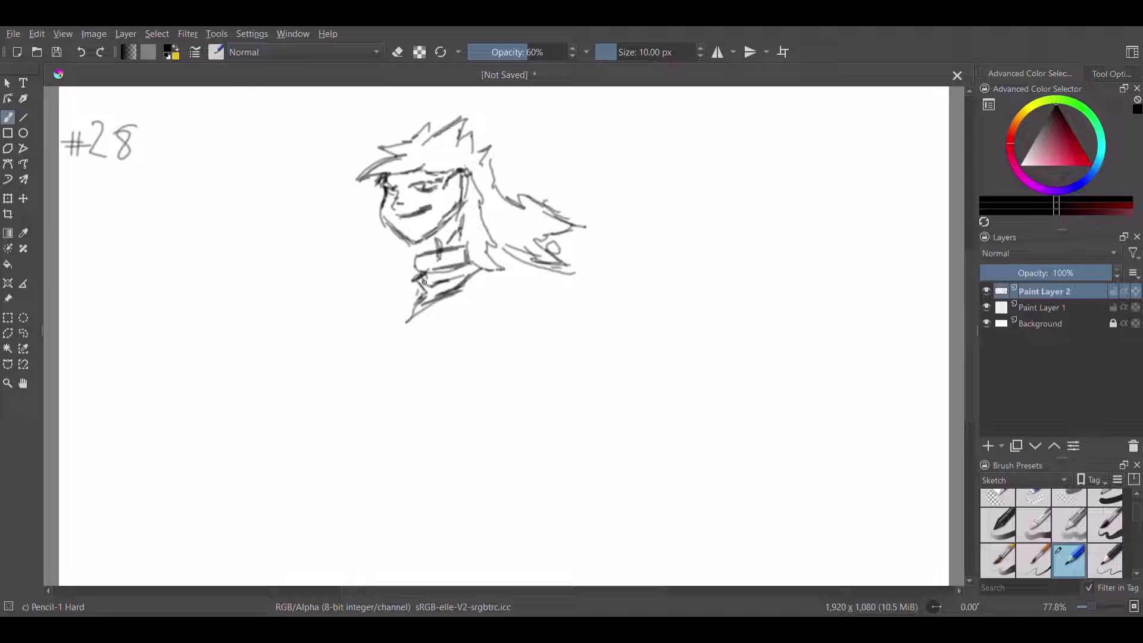
mouse_move(423, 282)
left_mouse_down()
mouse_move(389, 294)
mouse_move(379, 340)
mouse_move(411, 317)
mouse_move(431, 337)
mouse_move(480, 278)
left_mouse_up()
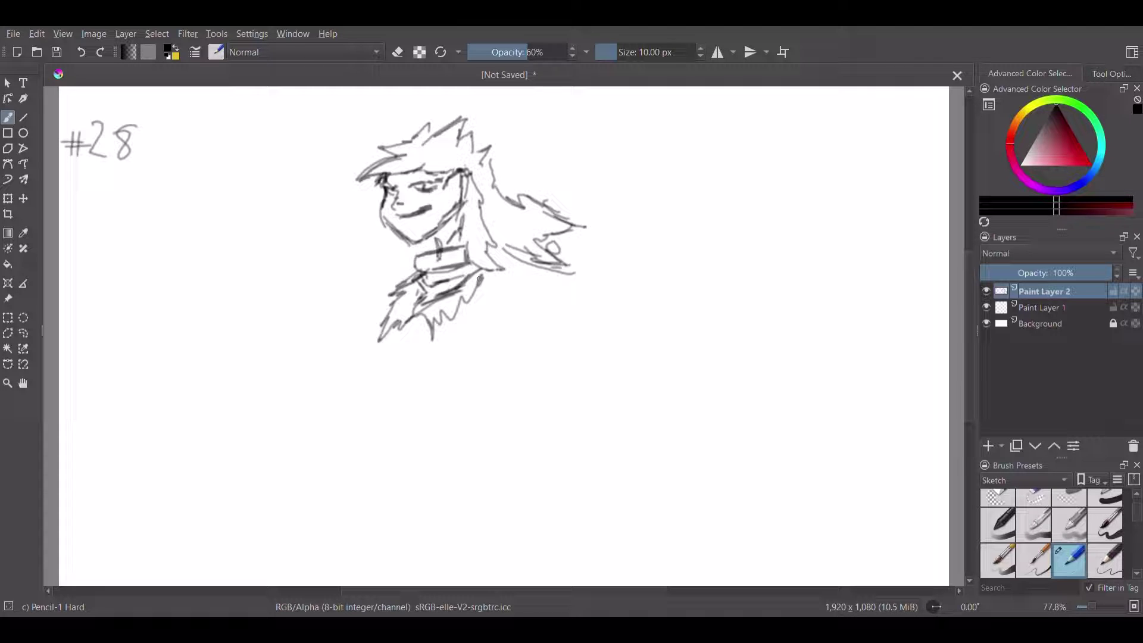
Sketch both shoulders beside the scarf and the upper arm below the flowing hair.
mouse_move(410, 262)
left_mouse_down()
mouse_move(393, 265)
mouse_move(380, 297)
left_mouse_up()
mouse_move(485, 273)
left_mouse_down()
mouse_move(545, 259)
mouse_move(503, 278)
mouse_move(529, 286)
mouse_move(513, 295)
mouse_move(484, 292)
mouse_move(509, 301)
mouse_move(487, 295)
left_mouse_up()
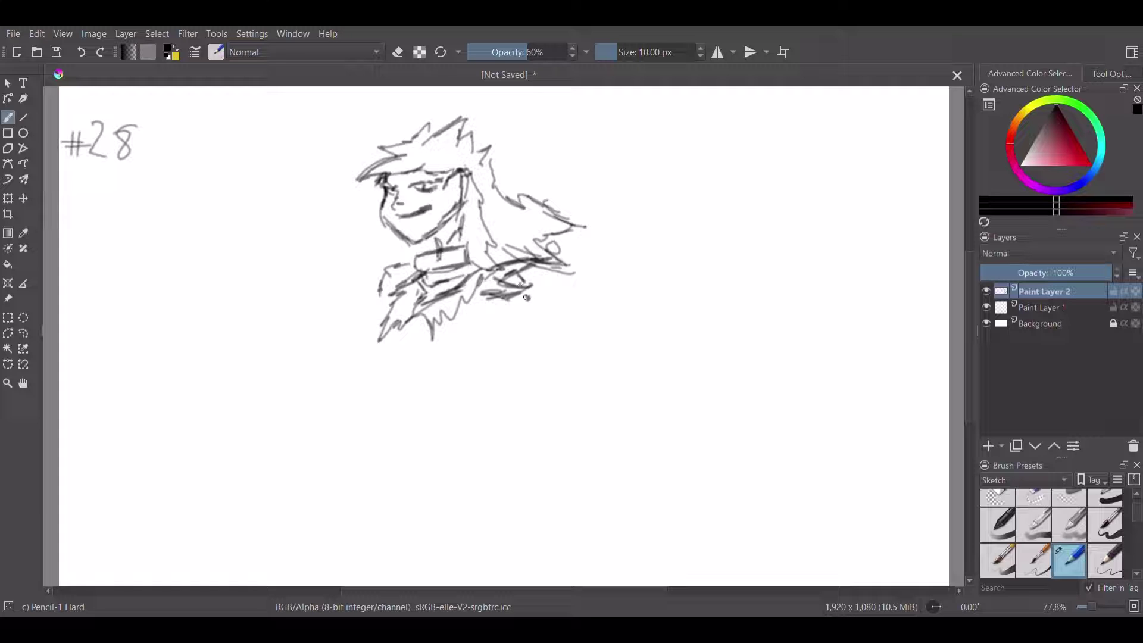
mouse_move(527, 297)
left_mouse_down()
mouse_move(515, 304)
mouse_move(545, 313)
left_mouse_up()
left_click_drag(491, 306, 522, 336)
left_click_drag(521, 337, 549, 330)
mouse_move(384, 278)
left_mouse_down()
mouse_move(367, 316)
mouse_move(387, 305)
left_mouse_up()
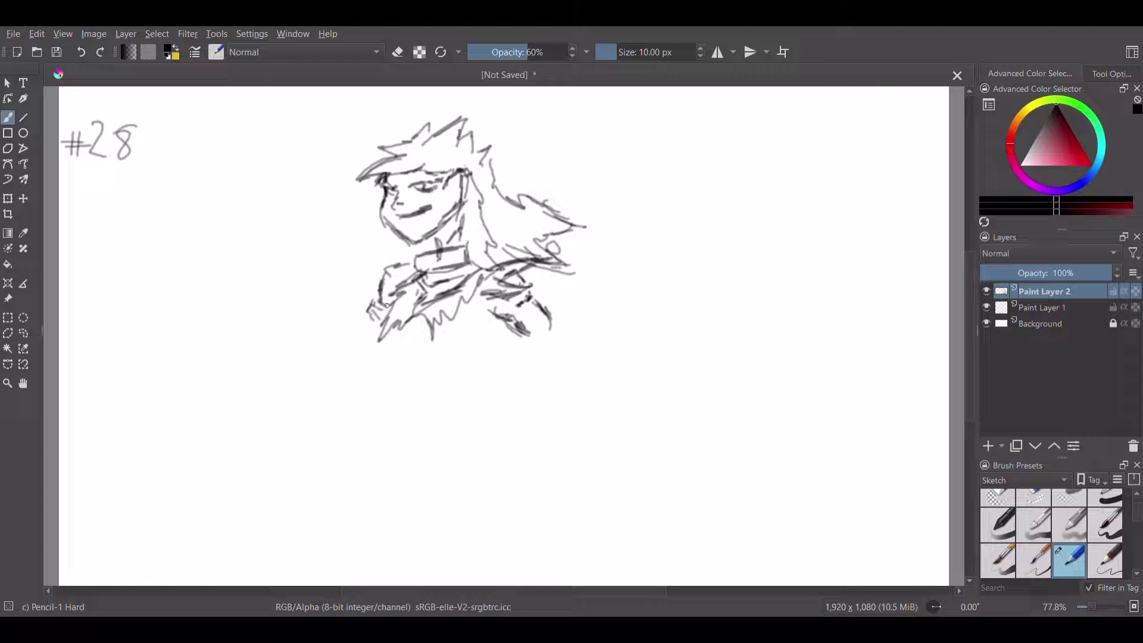
Draw the elbow band and the forearm guard with a teardrop emblem on the arm below the flowing hair.
left_click_drag(526, 335, 530, 335)
left_click_drag(555, 321, 566, 336)
mouse_move(519, 333)
left_mouse_down()
mouse_move(526, 357)
mouse_move(528, 346)
mouse_move(552, 352)
mouse_move(561, 341)
mouse_move(526, 364)
mouse_move(567, 356)
mouse_move(563, 345)
mouse_move(512, 376)
mouse_move(521, 419)
left_mouse_up()
left_click_drag(573, 364, 555, 429)
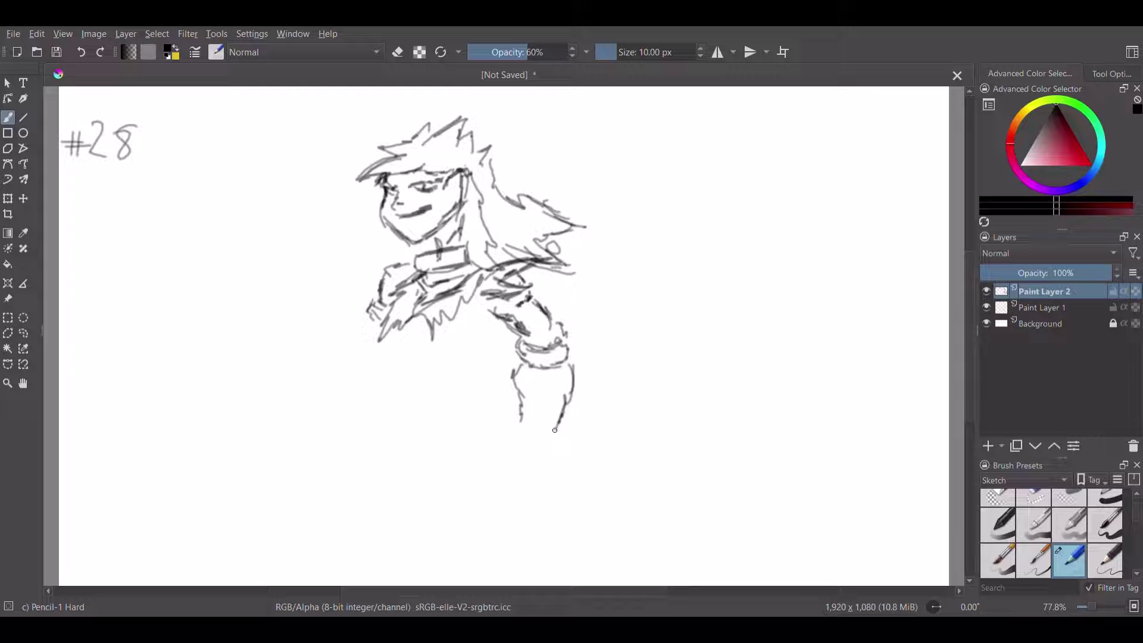
mouse_move(543, 378)
left_mouse_down()
mouse_move(537, 404)
mouse_move(548, 410)
mouse_move(549, 374)
mouse_move(544, 394)
left_mouse_up()
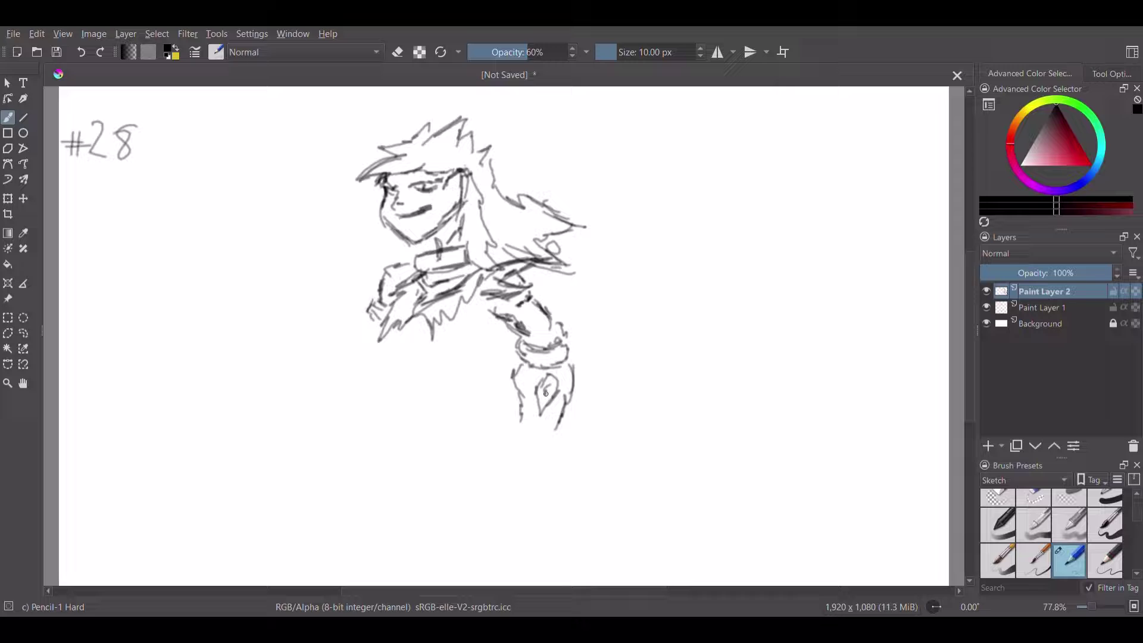
Darken the forearm guard's edges and add a ribbed wrist cuff and a relaxed hand below it.
left_click_drag(516, 390, 526, 421)
left_click_drag(574, 391, 557, 422)
mouse_move(522, 416)
left_mouse_down()
mouse_move(516, 444)
mouse_move(543, 443)
mouse_move(538, 425)
mouse_move(549, 433)
mouse_move(541, 443)
mouse_move(496, 431)
mouse_move(505, 461)
mouse_move(518, 430)
mouse_move(503, 464)
mouse_move(492, 440)
mouse_move(497, 456)
mouse_move(503, 430)
mouse_move(518, 464)
mouse_move(500, 494)
mouse_move(532, 476)
mouse_move(531, 450)
mouse_move(524, 493)
mouse_move(546, 454)
left_mouse_up()
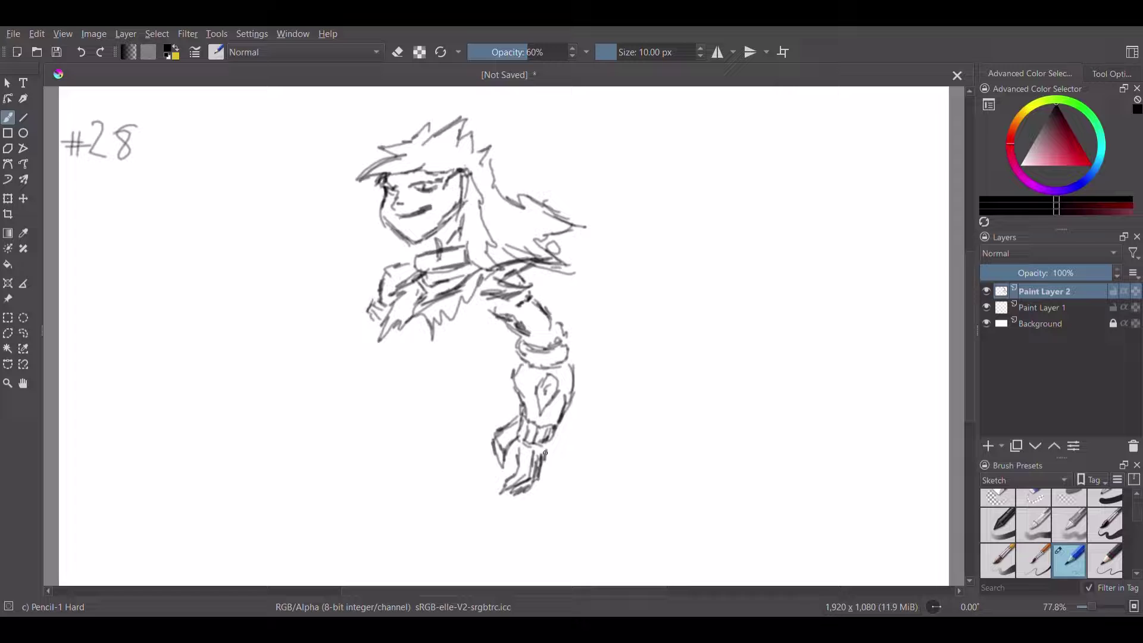
Sketch the lower chest line and both sides of the narrowing waist beneath the scarf.
mouse_move(384, 325)
left_mouse_down()
mouse_move(367, 342)
mouse_move(379, 320)
mouse_move(387, 351)
mouse_move(455, 342)
left_mouse_up()
left_click_drag(388, 355, 390, 383)
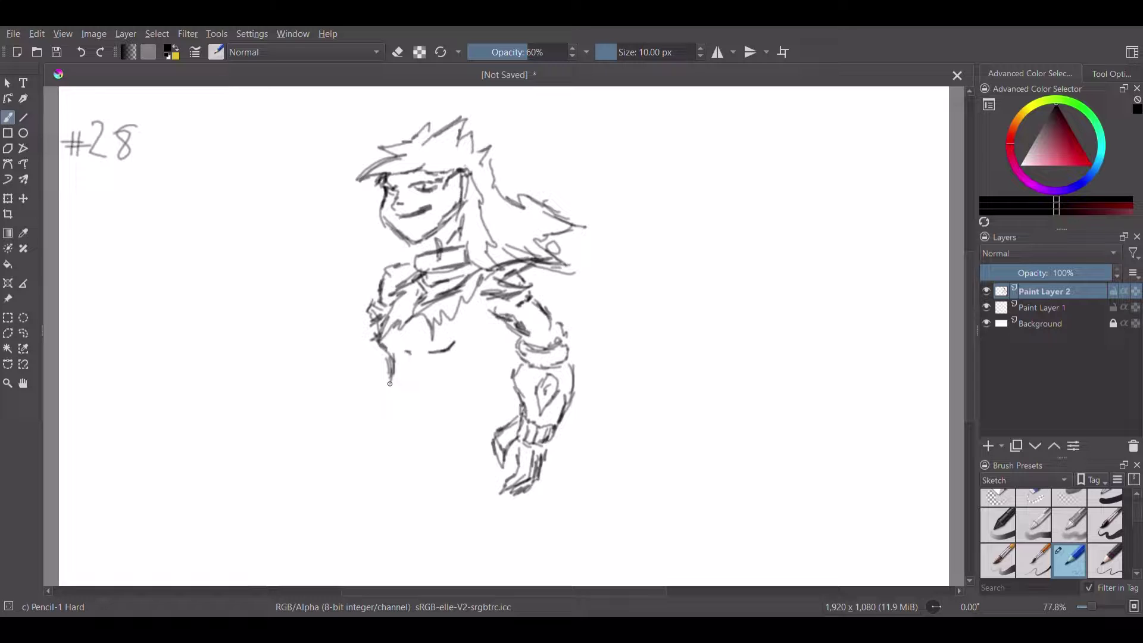
left_click_drag(389, 384, 385, 386)
mouse_move(467, 356)
left_mouse_down()
mouse_move(477, 380)
mouse_move(463, 362)
left_mouse_up()
mouse_move(398, 350)
left_mouse_down()
mouse_move(388, 381)
mouse_move(411, 360)
mouse_move(450, 354)
mouse_move(393, 392)
mouse_move(397, 381)
mouse_move(385, 403)
left_mouse_up()
mouse_move(462, 352)
left_mouse_down()
mouse_move(462, 404)
mouse_move(467, 390)
mouse_move(479, 403)
left_mouse_up()
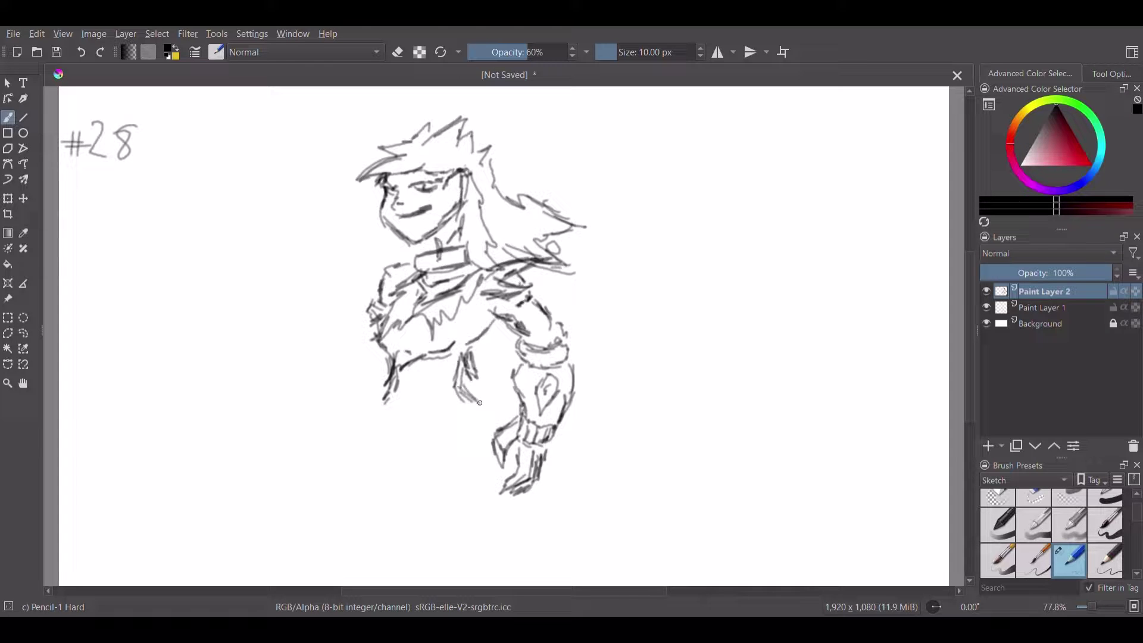
Add abdominal lines, crossed belts at the waist and the outline of the hips.
mouse_move(444, 363)
left_mouse_down()
mouse_move(423, 385)
mouse_move(431, 407)
mouse_move(406, 391)
mouse_move(390, 412)
mouse_move(420, 427)
mouse_move(405, 422)
mouse_move(466, 394)
mouse_move(409, 424)
mouse_move(374, 397)
mouse_move(387, 434)
mouse_move(467, 398)
mouse_move(381, 434)
mouse_move(364, 456)
mouse_move(397, 440)
mouse_move(473, 466)
mouse_move(492, 454)
mouse_move(425, 425)
mouse_move(488, 441)
mouse_move(494, 462)
mouse_move(425, 444)
left_mouse_up()
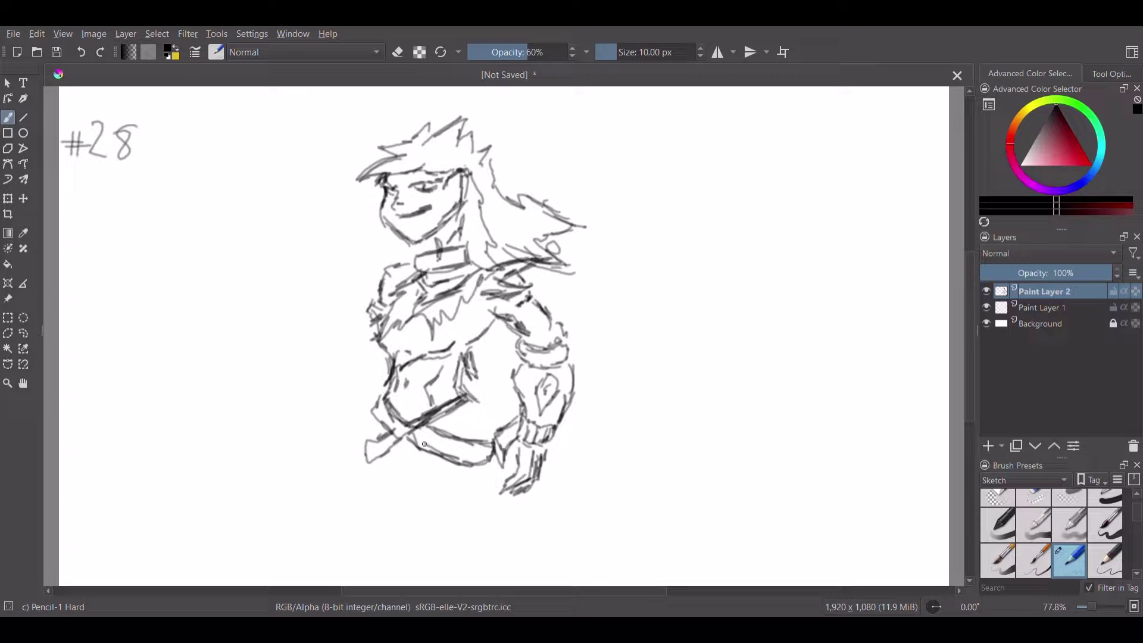
left_click_drag(485, 391, 480, 418)
mouse_move(480, 419)
left_mouse_down()
mouse_move(485, 444)
mouse_move(466, 409)
mouse_move(479, 416)
left_mouse_up()
left_click_drag(372, 418, 374, 437)
Sketch both legs from the belt down, with thighs, knee lines and lower legs running off the visible canvas.
mouse_move(365, 464)
left_mouse_down()
mouse_move(370, 520)
mouse_move(385, 536)
mouse_move(412, 509)
mouse_move(410, 472)
mouse_move(464, 504)
mouse_move(445, 473)
mouse_move(459, 517)
mouse_move(496, 524)
left_mouse_up()
mouse_move(496, 457)
left_mouse_down()
mouse_move(513, 526)
mouse_move(506, 542)
left_mouse_up()
mouse_move(414, 520)
left_mouse_down()
mouse_move(415, 559)
mouse_move(443, 572)
mouse_move(433, 559)
mouse_move(430, 586)
left_mouse_up()
mouse_move(391, 554)
left_mouse_down()
mouse_move(405, 572)
mouse_move(394, 580)
left_mouse_up()
left_click_drag(372, 536, 393, 565)
left_click_drag(390, 567, 397, 585)
left_click_drag(487, 539, 485, 558)
left_click_drag(481, 557, 486, 579)
left_click_drag(473, 526, 483, 585)
mouse_move(516, 530)
left_mouse_down()
mouse_move(520, 585)
mouse_move(511, 585)
left_mouse_up()
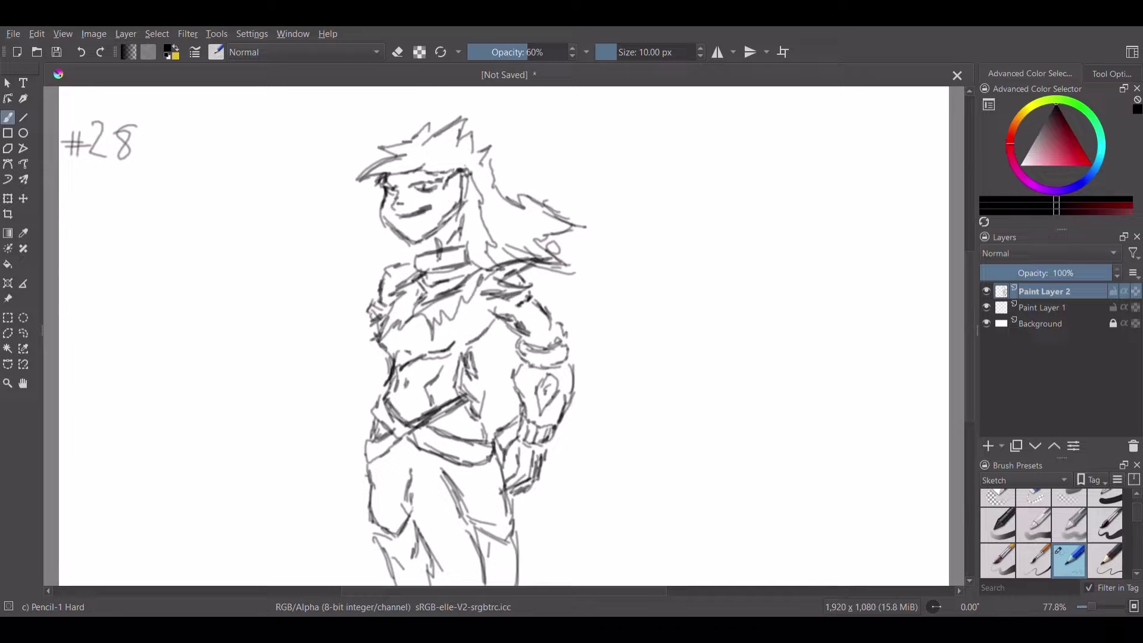
Sketch the character's other arm angling down away from the torso, ending in a hand with spread fingers.
mouse_move(366, 322)
left_mouse_down()
mouse_move(344, 369)
mouse_move(364, 374)
mouse_move(366, 358)
mouse_move(335, 383)
mouse_move(329, 408)
left_mouse_up()
mouse_move(368, 368)
left_mouse_down()
mouse_move(309, 456)
mouse_move(326, 442)
left_mouse_up()
mouse_move(310, 427)
left_mouse_down()
mouse_move(324, 418)
mouse_move(293, 461)
left_mouse_up()
left_click_drag(324, 414, 296, 437)
mouse_move(313, 424)
left_mouse_down()
mouse_move(331, 405)
mouse_move(343, 426)
left_mouse_up()
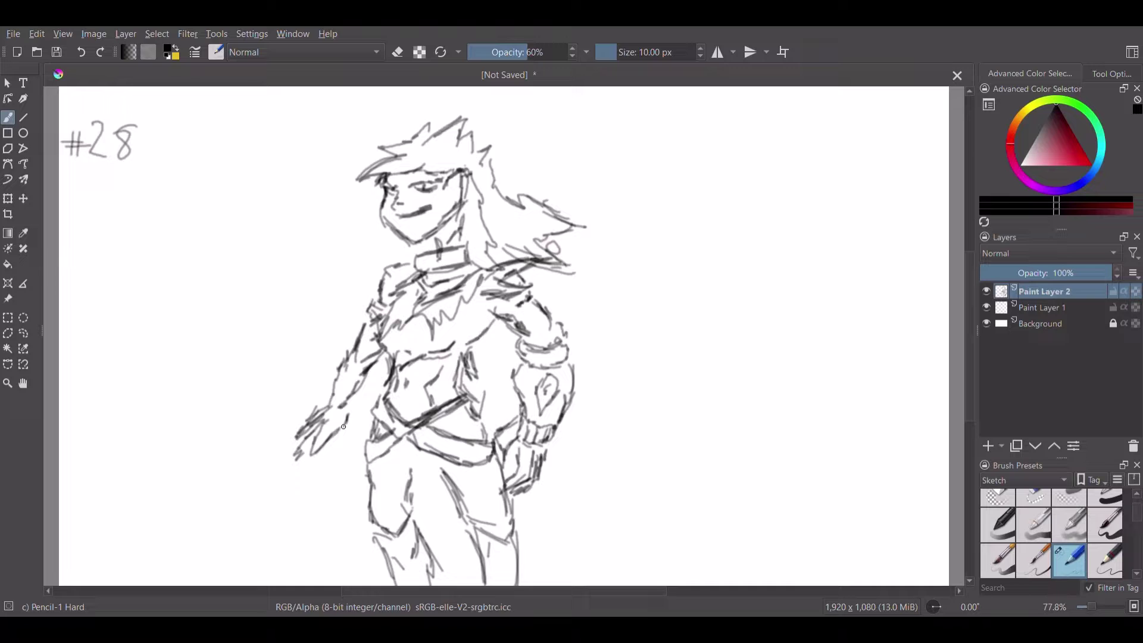
Start a second face beside the character with two round lenses, a nose, a toothy grin and hatching on the chin.
mouse_move(769, 143)
left_mouse_down()
mouse_move(734, 174)
mouse_move(751, 141)
mouse_move(678, 149)
mouse_move(690, 145)
left_mouse_up()
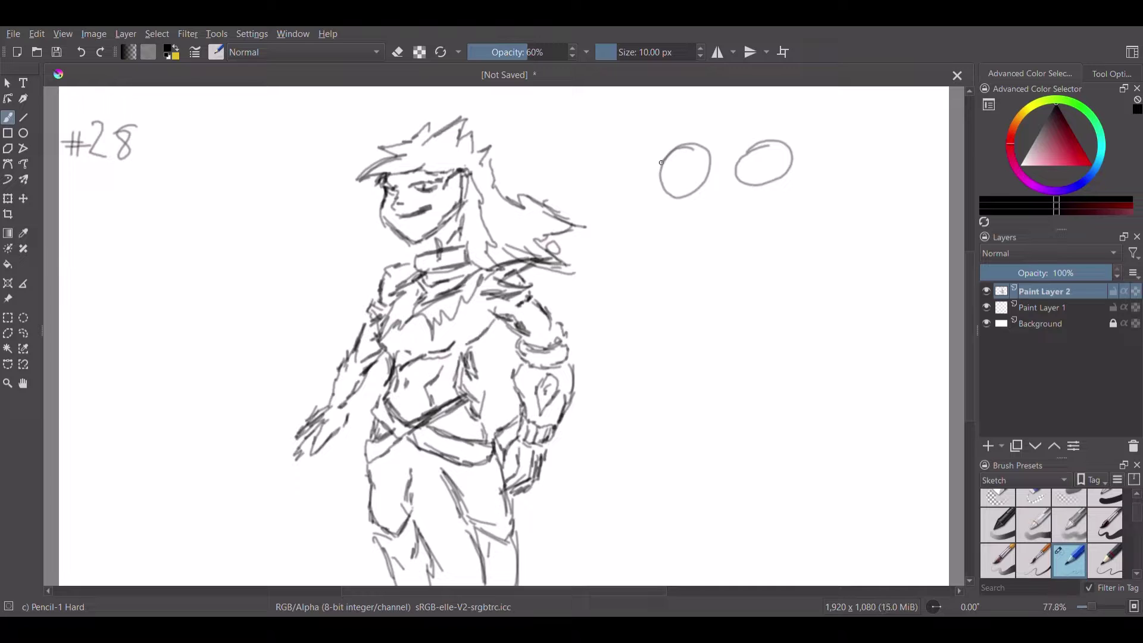
mouse_move(710, 187)
left_mouse_down()
mouse_move(704, 208)
mouse_move(713, 223)
mouse_move(725, 216)
left_mouse_up()
mouse_move(674, 254)
left_mouse_down()
mouse_move(764, 225)
mouse_move(673, 240)
mouse_move(710, 266)
mouse_move(746, 233)
mouse_move(699, 262)
mouse_move(731, 249)
mouse_move(691, 284)
mouse_move(755, 257)
mouse_move(742, 280)
left_mouse_up()
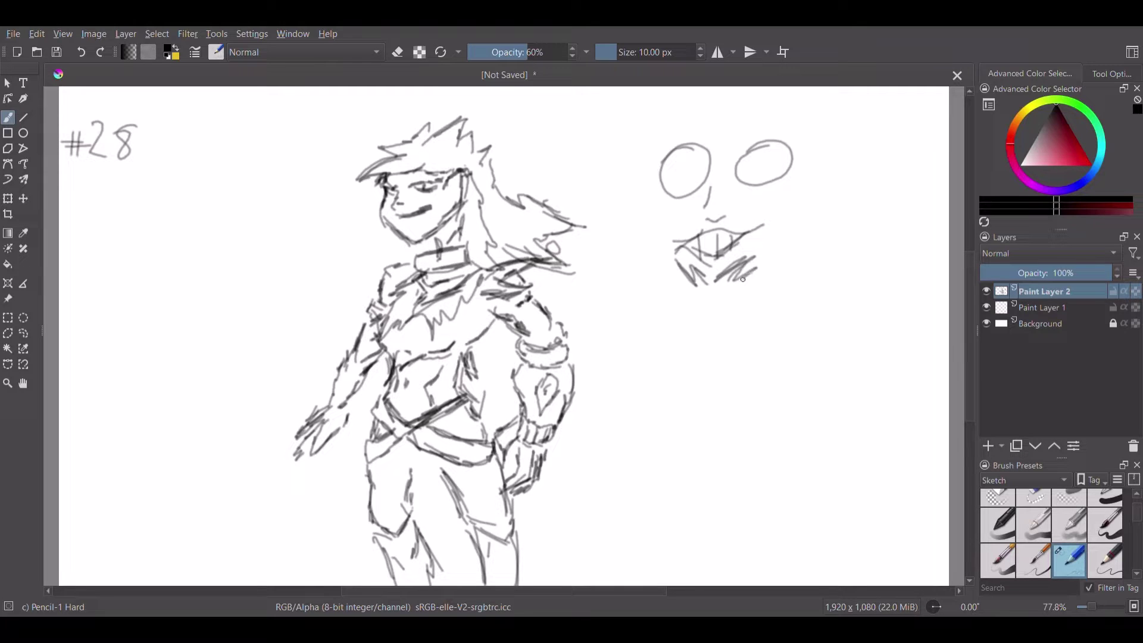
Outline the second face's cheeks and jaw, adding upright stubs above the lenses, a bridge between them and ears at both sides.
mouse_move(654, 194)
left_mouse_down()
mouse_move(653, 233)
mouse_move(669, 258)
left_mouse_up()
mouse_move(790, 186)
left_mouse_down()
mouse_move(786, 238)
mouse_move(756, 265)
mouse_move(764, 256)
left_mouse_up()
mouse_move(675, 145)
left_mouse_down()
mouse_move(685, 119)
mouse_move(697, 144)
mouse_move(772, 116)
mouse_move(781, 143)
left_mouse_up()
mouse_move(707, 171)
left_mouse_down()
mouse_move(745, 153)
mouse_move(712, 181)
mouse_move(732, 156)
left_mouse_up()
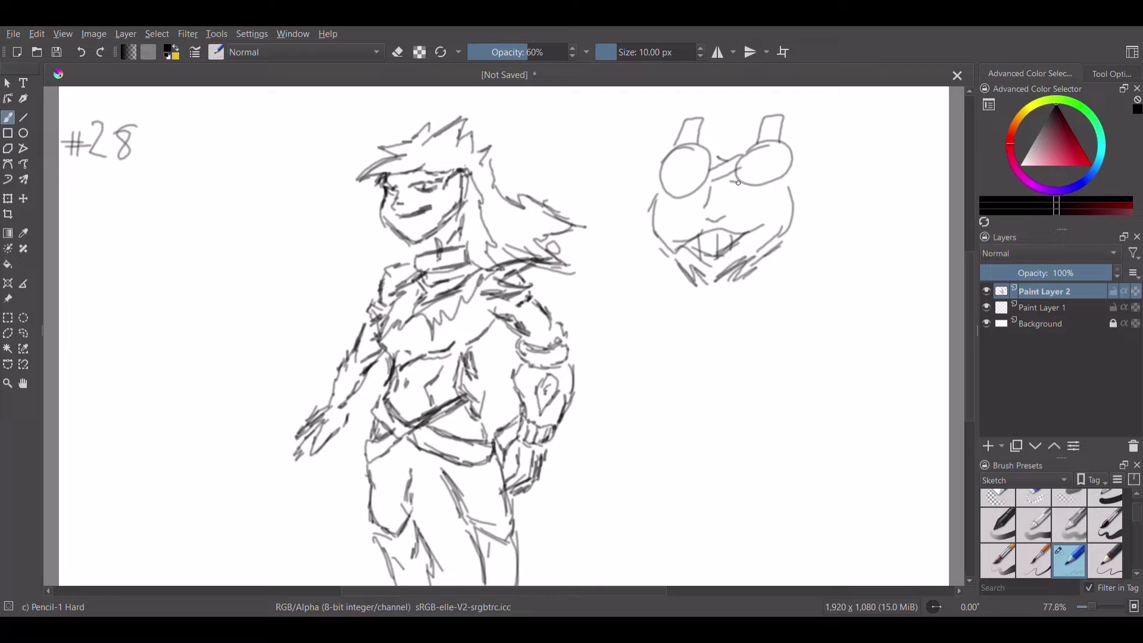
mouse_move(661, 161)
left_mouse_down()
mouse_move(639, 207)
mouse_move(657, 224)
left_mouse_up()
mouse_move(796, 166)
left_mouse_down()
mouse_move(808, 178)
mouse_move(797, 220)
left_mouse_up()
Draw a band across the full-figure character's spiky hair and a curved line joining the two stubs above the second face.
left_click_drag(422, 146, 450, 137)
left_click_drag(448, 143, 466, 132)
mouse_move(421, 152)
left_mouse_down()
mouse_move(474, 148)
mouse_move(421, 144)
left_mouse_up()
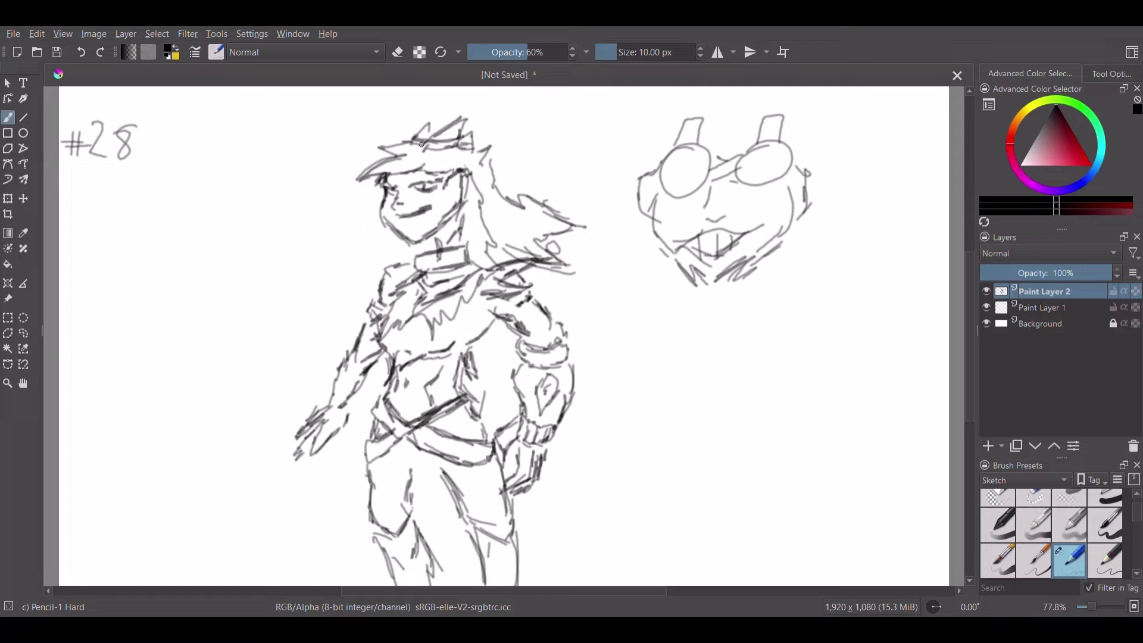
left_click_drag(701, 129, 749, 132)
Handwrite the artist's signature below the #28 label, with the date 10/22/22 beneath it.
mouse_move(105, 228)
left_mouse_down()
mouse_move(98, 262)
mouse_move(151, 249)
mouse_move(160, 228)
mouse_move(160, 244)
mouse_move(192, 241)
mouse_move(206, 223)
mouse_move(247, 217)
mouse_move(229, 254)
mouse_move(274, 216)
left_mouse_up()
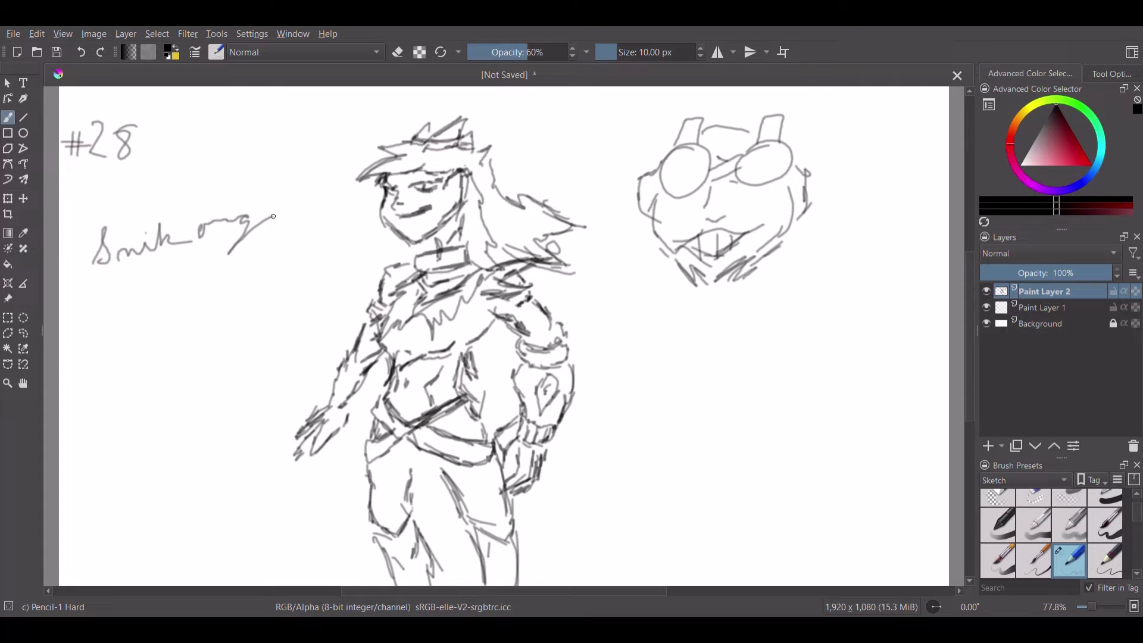
mouse_move(99, 309)
left_mouse_down()
mouse_move(100, 340)
mouse_move(125, 328)
mouse_move(110, 325)
mouse_move(128, 306)
mouse_move(135, 331)
mouse_move(204, 313)
left_mouse_up()
mouse_move(231, 271)
left_mouse_down()
mouse_move(210, 316)
mouse_move(242, 291)
mouse_move(272, 292)
left_mouse_up()
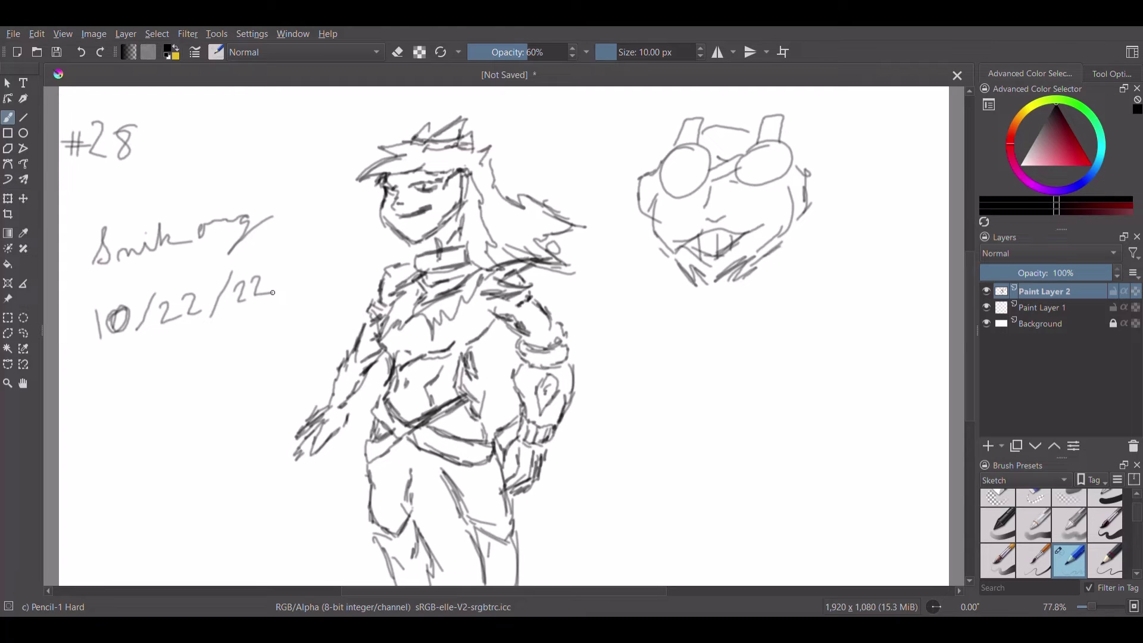
Handwrite "Thank you" on two lines below the second face.
mouse_move(651, 352)
left_mouse_down()
mouse_move(656, 383)
mouse_move(686, 340)
left_mouse_up()
mouse_move(667, 341)
left_mouse_down()
mouse_move(672, 360)
mouse_move(696, 375)
mouse_move(707, 363)
mouse_move(774, 362)
left_mouse_up()
mouse_move(711, 396)
left_mouse_down()
mouse_move(738, 419)
mouse_move(727, 443)
left_mouse_up()
mouse_move(769, 395)
left_mouse_down()
mouse_move(751, 414)
mouse_move(770, 398)
left_mouse_up()
mouse_move(784, 387)
left_mouse_down()
mouse_move(782, 401)
mouse_move(805, 411)
left_mouse_up()
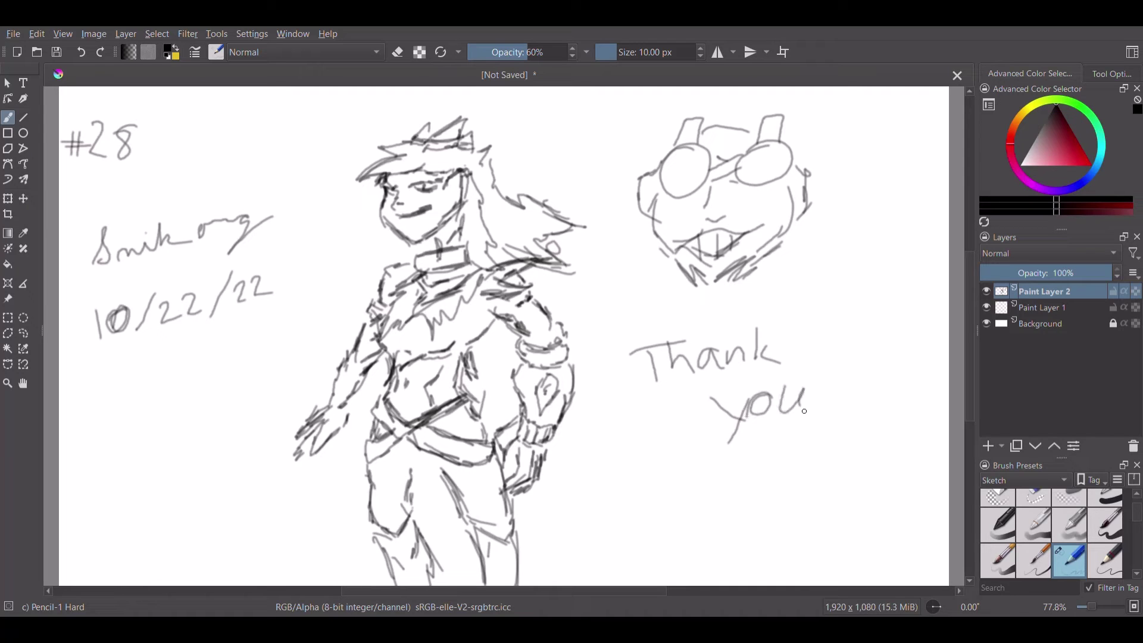